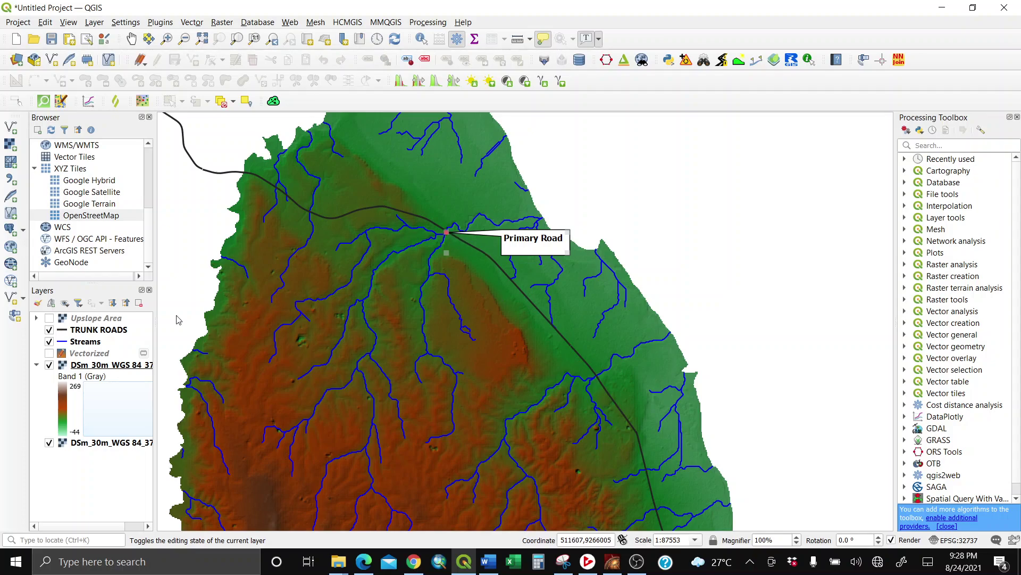
- Show the Vectorized layer, pan from the catchment's southern end to its outlet, and select it
click(49, 353)
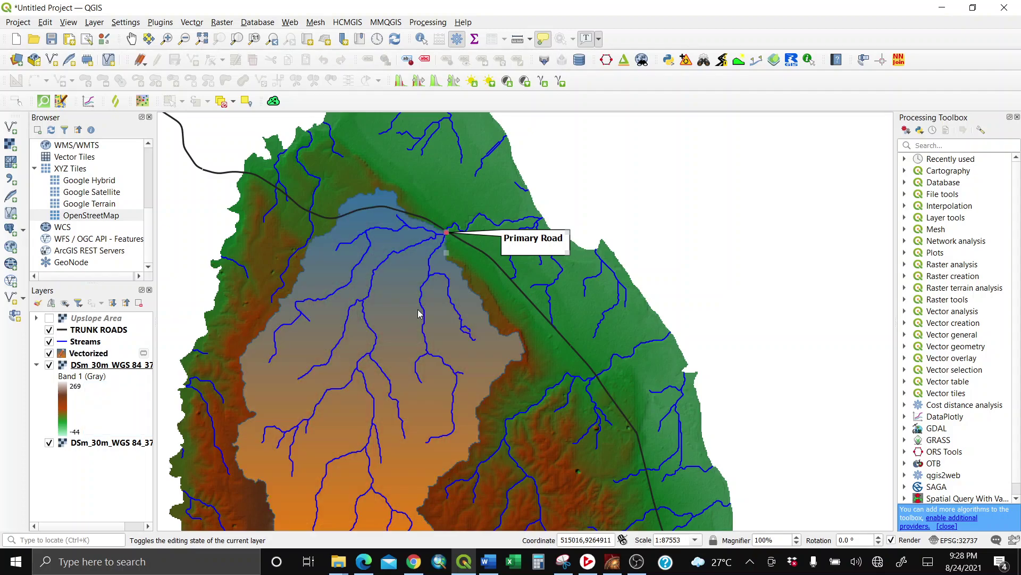
drag(419, 314, 441, 239)
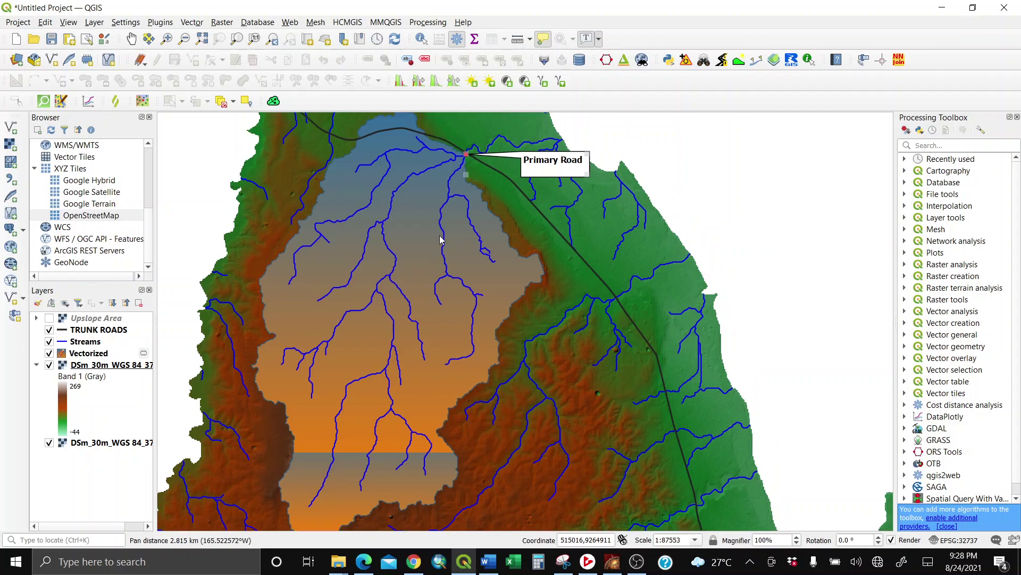
drag(472, 147, 458, 220)
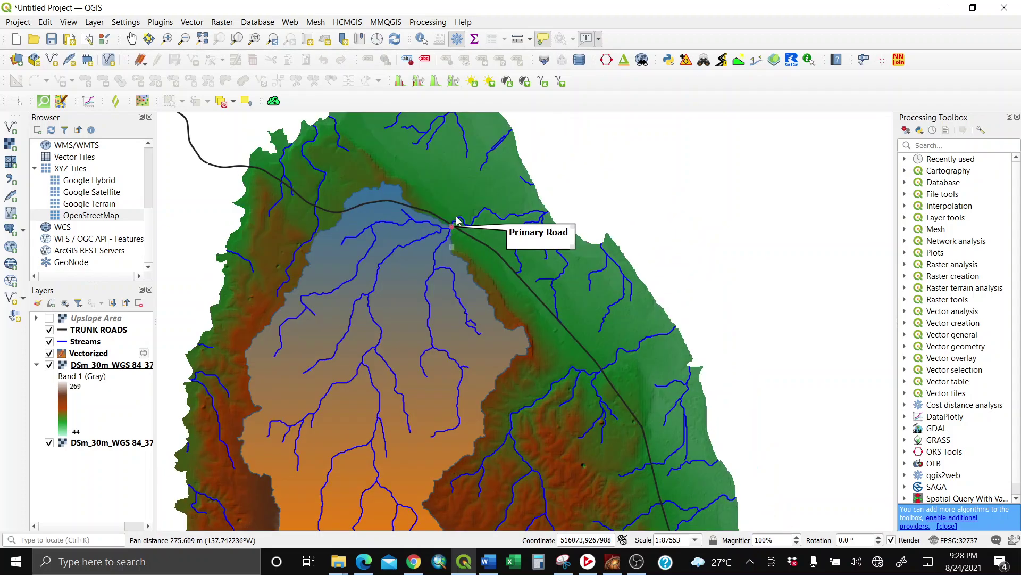
click(457, 220)
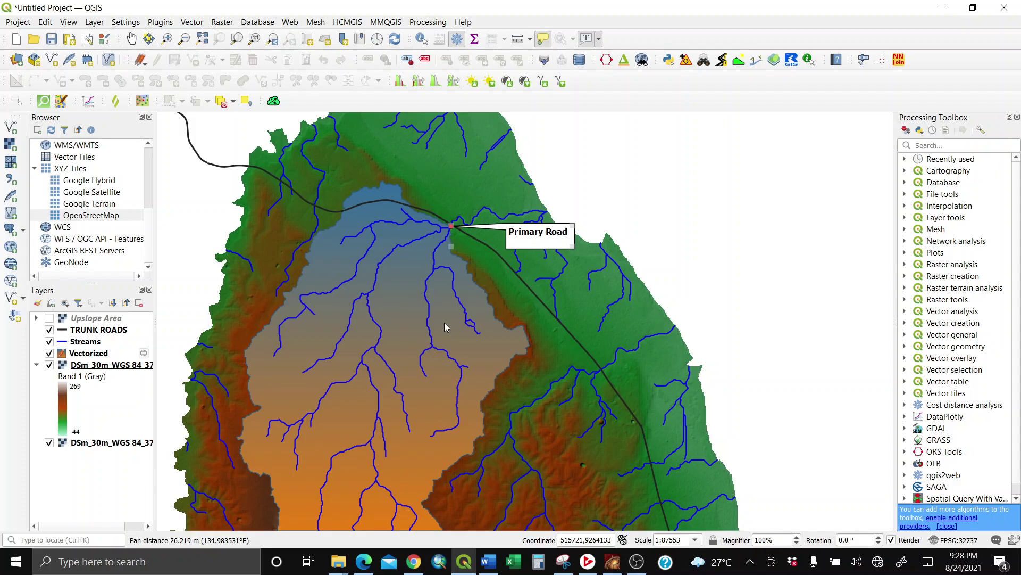
drag(446, 327, 473, 220)
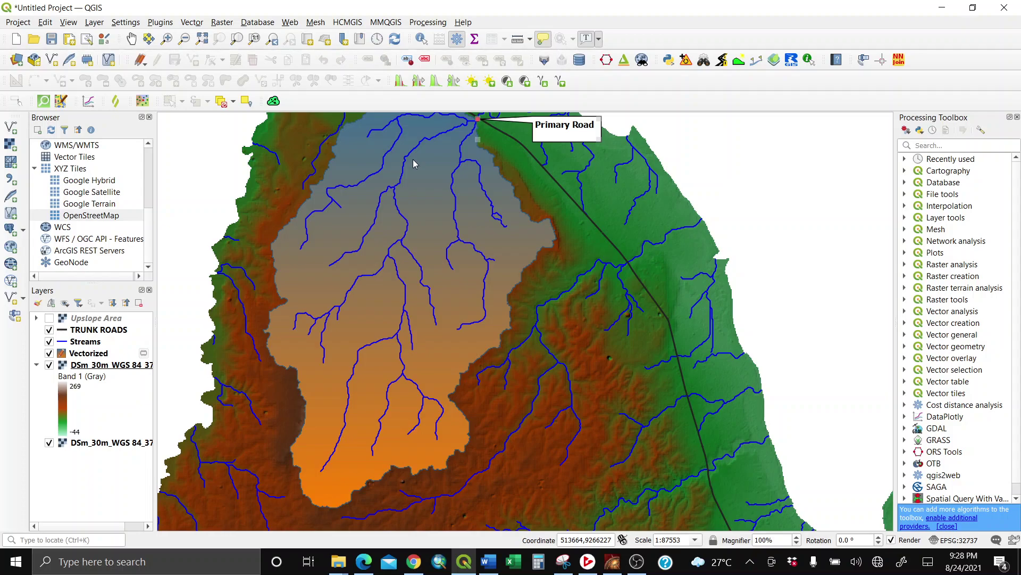
drag(415, 163, 395, 263)
click(78, 353)
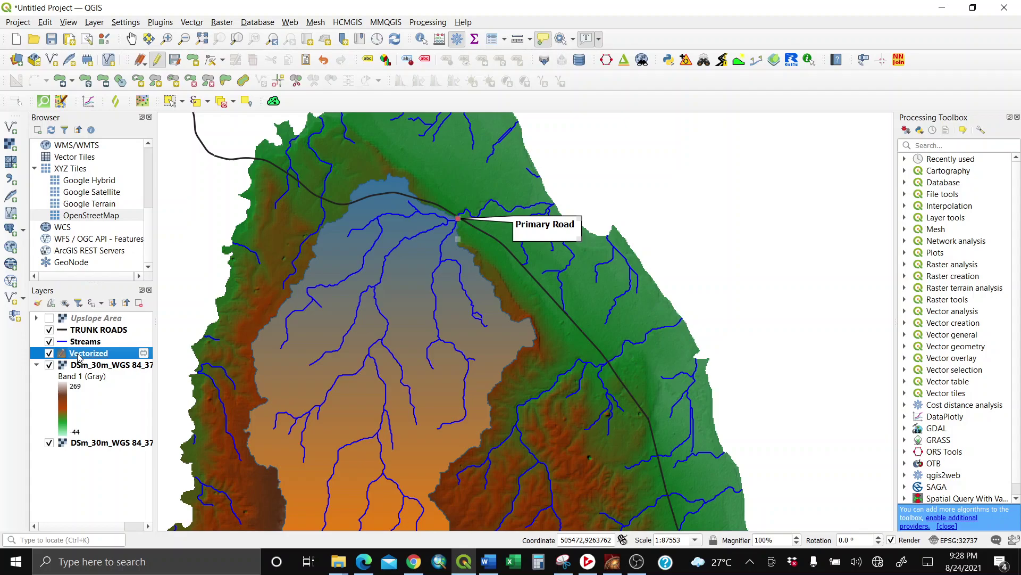
- Rename the Vectorized layer to 'Catchment Area' and select it
right_click(79, 354)
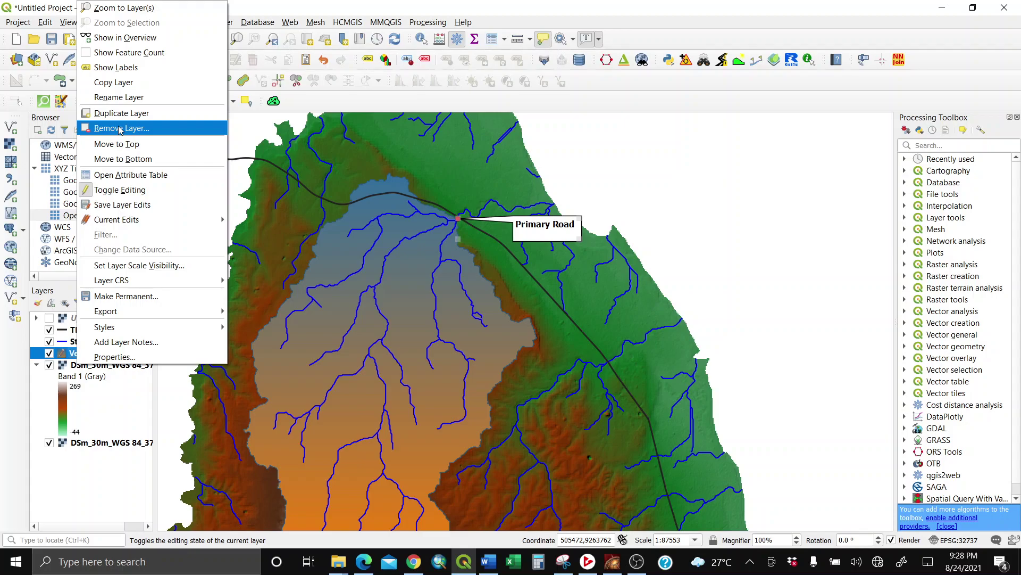
click(131, 97)
text(Catc)
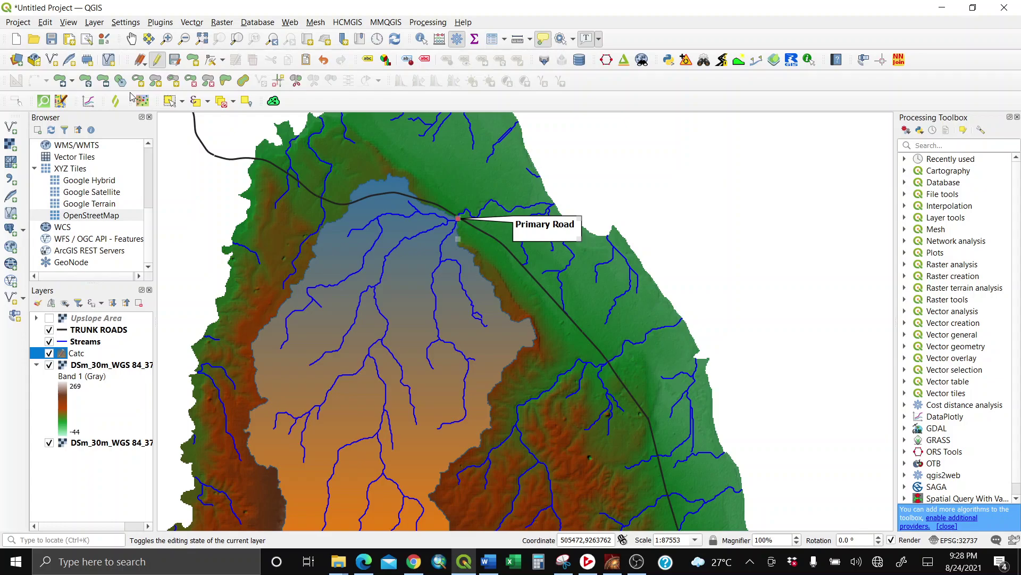
text(hment Area)
click(103, 378)
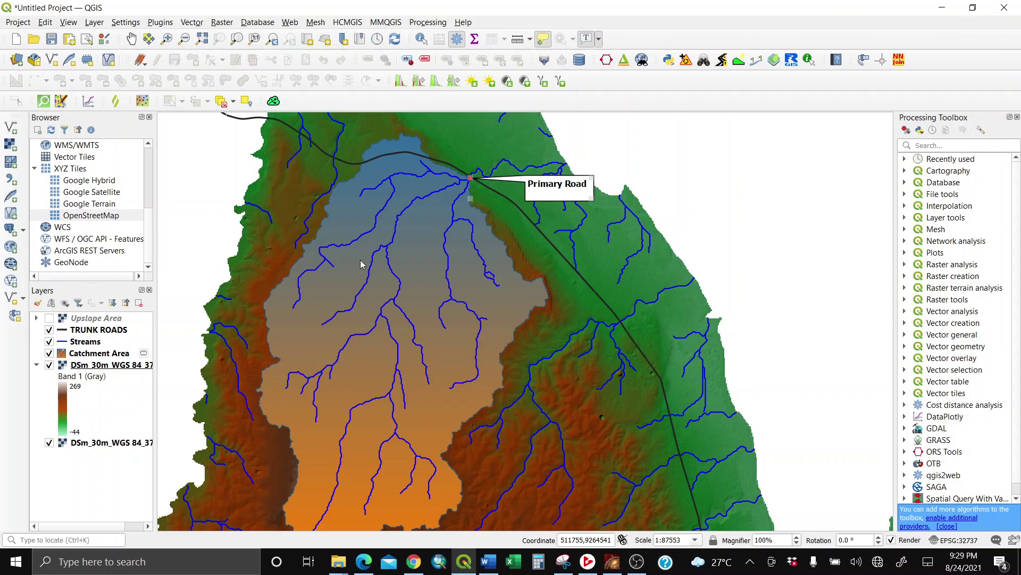
click(99, 353)
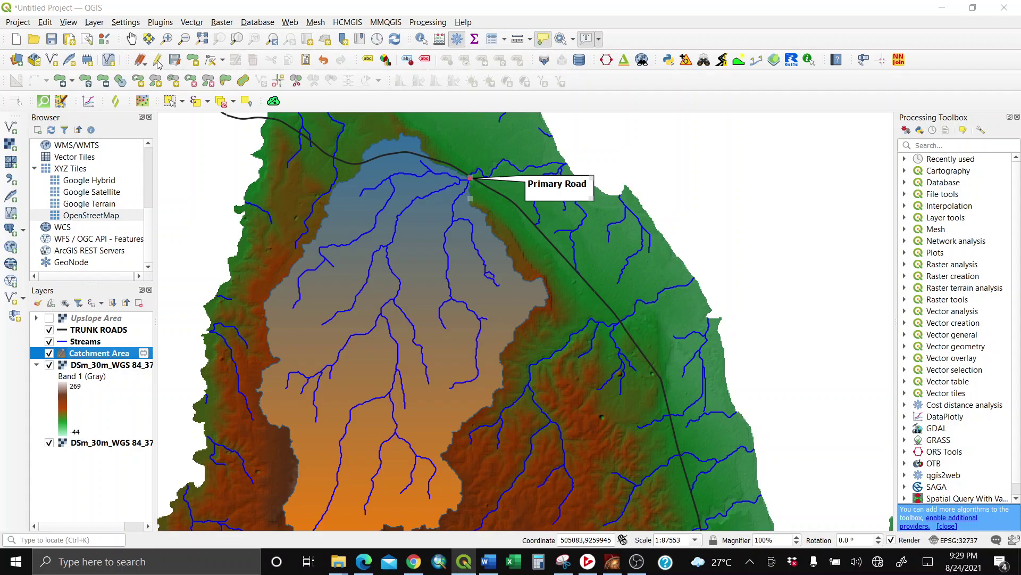
- Enable editing, open the attribute table, and begin a new field named Area(Km2)
click(158, 63)
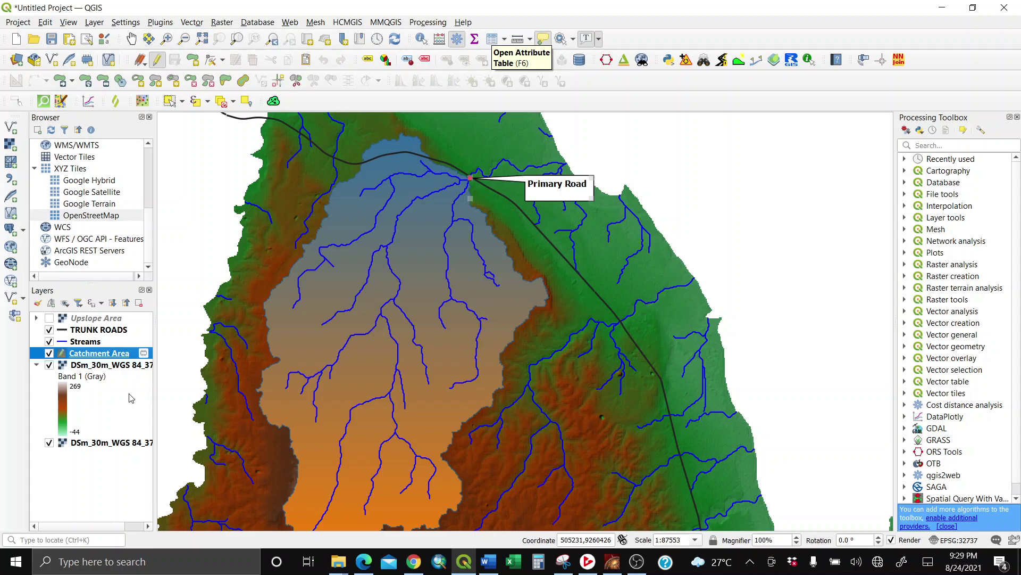
key(F6)
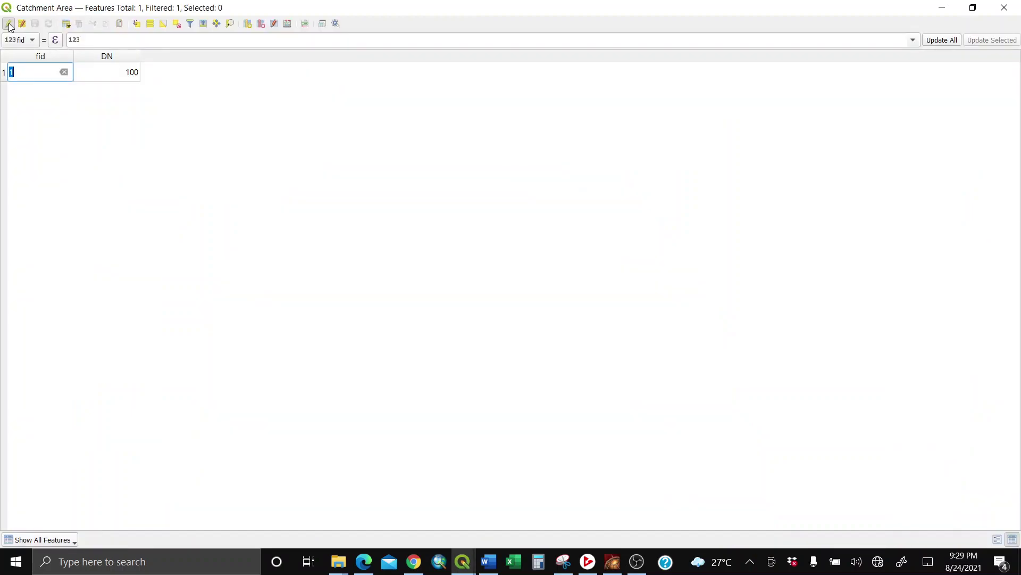
click(9, 25)
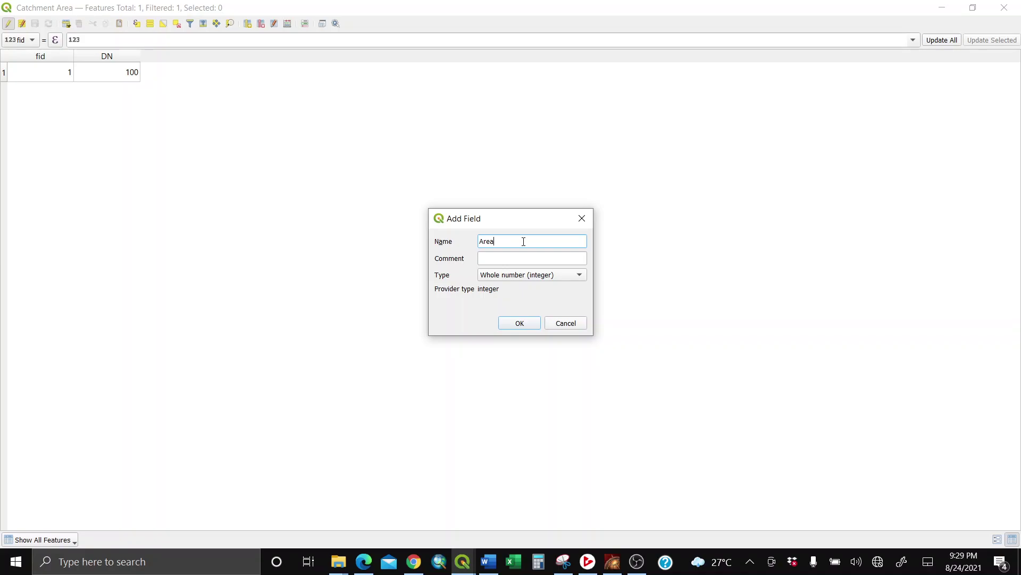
text((Km2))
click(522, 275)
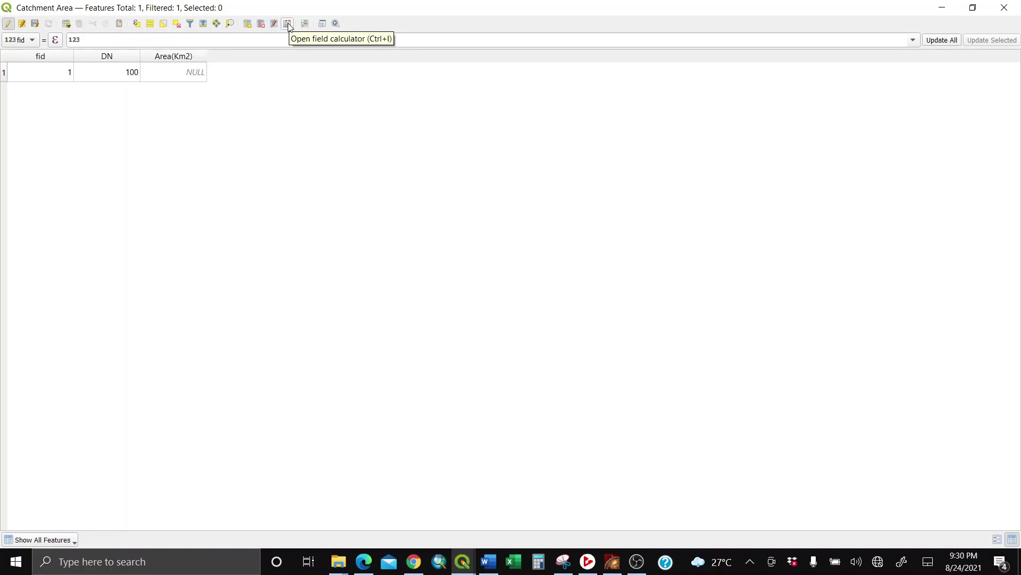
- Set the Field Calculator to update the existing Area(Km2) field
click(288, 24)
click(298, 161)
click(299, 186)
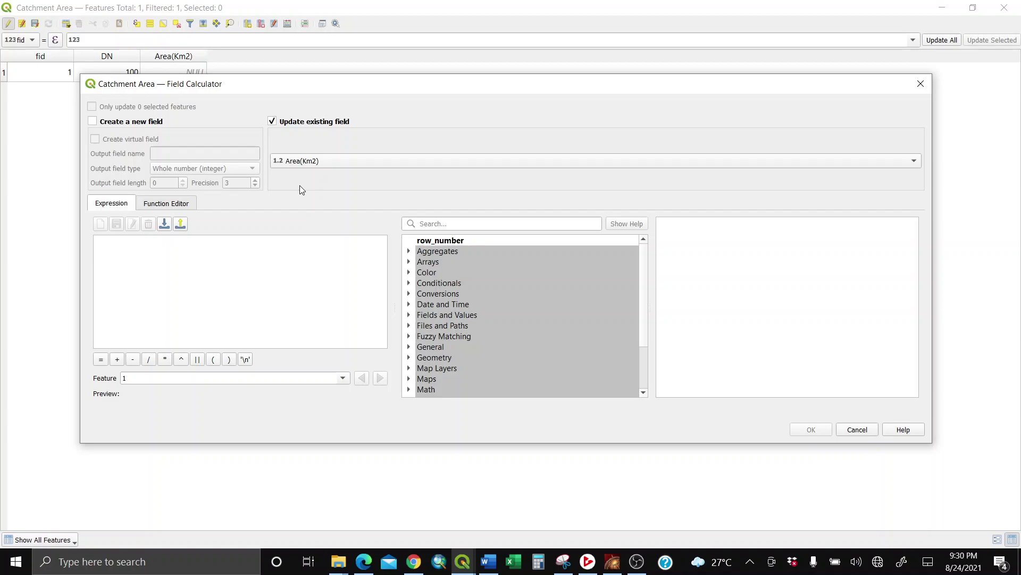
- Build the expression $area /1000 after checking the km² conversion notes
scroll(413, 317, down, 1)
click(409, 314)
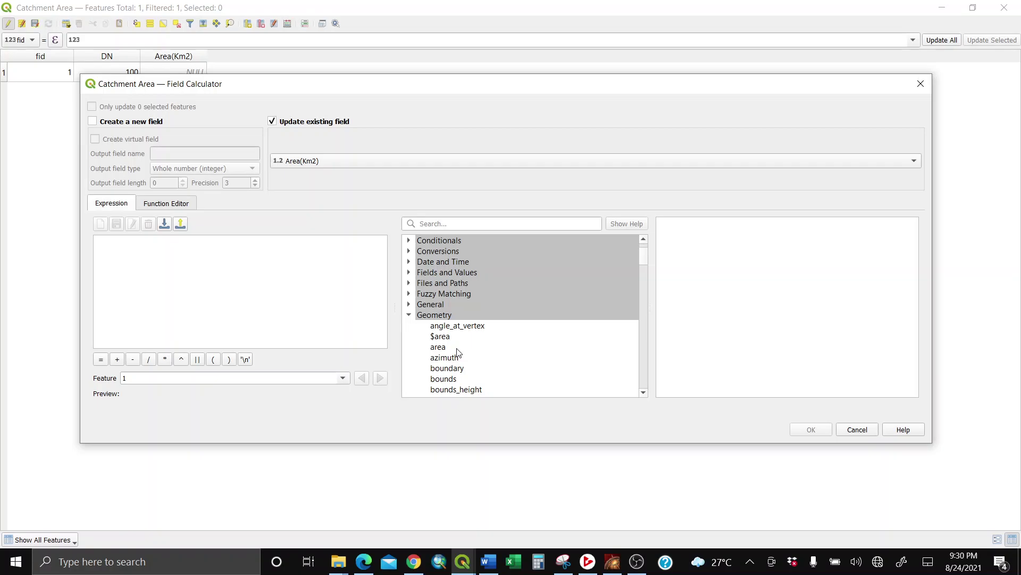
double_click(441, 337)
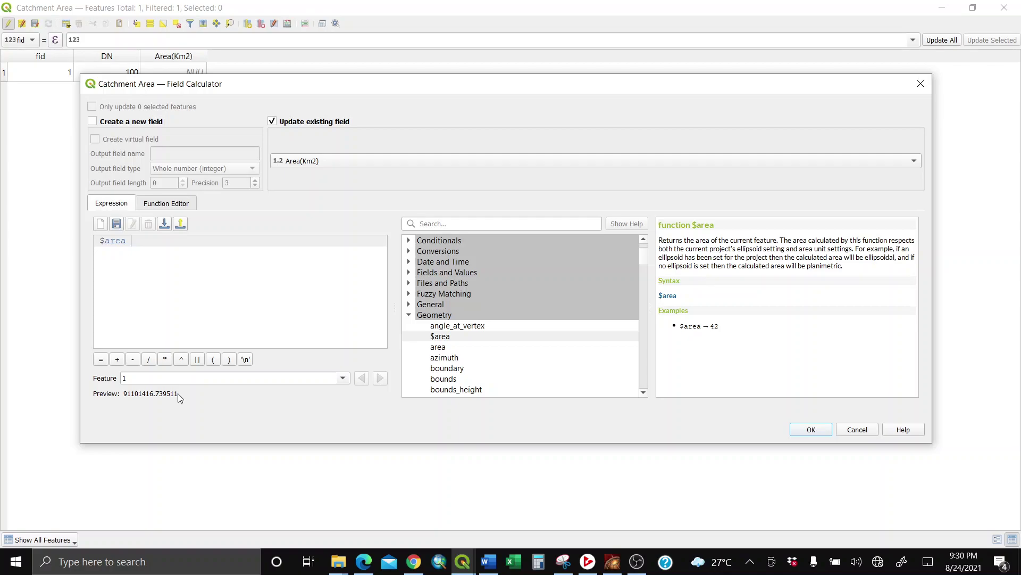
key(alt+Tab)
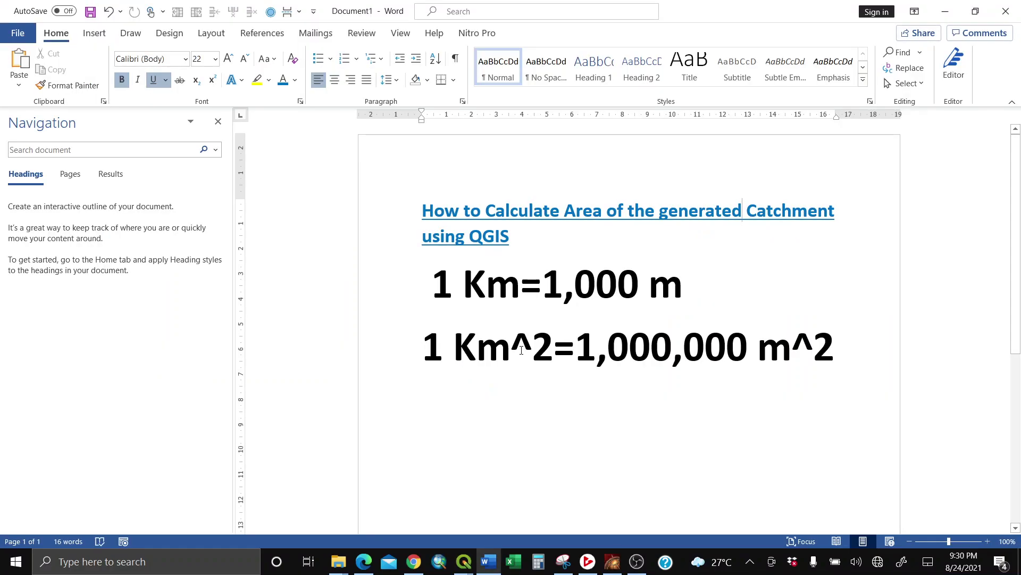
click(945, 12)
text(000)
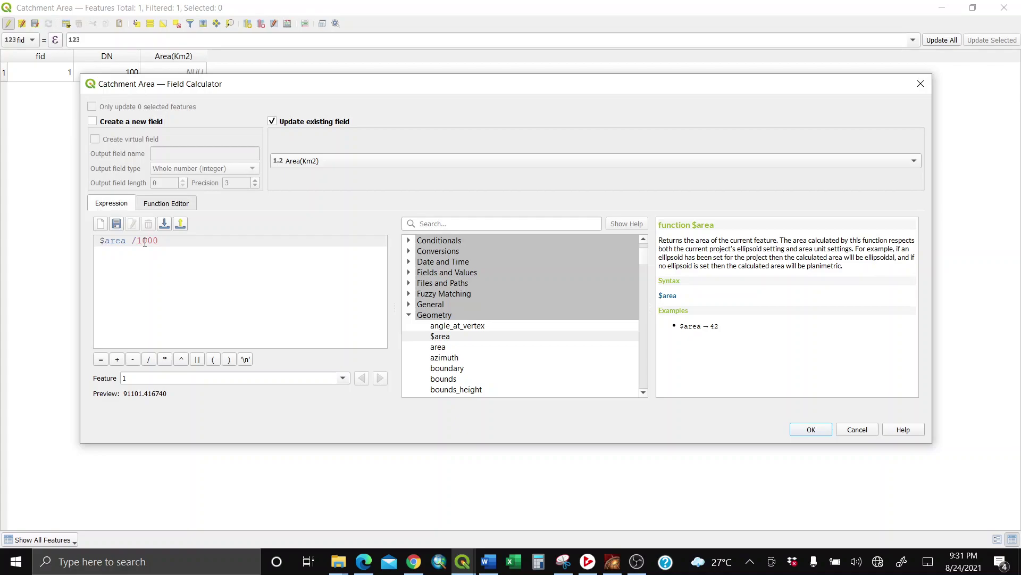
- Complete the expression as $area /1000000, apply it, and close the attribute table
text(0)
click(806, 429)
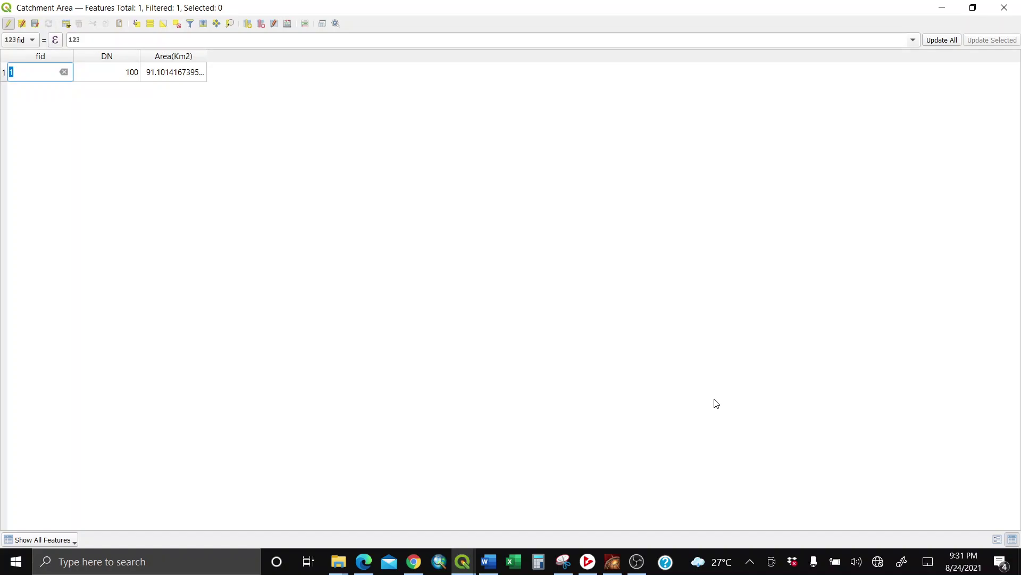
click(1004, 7)
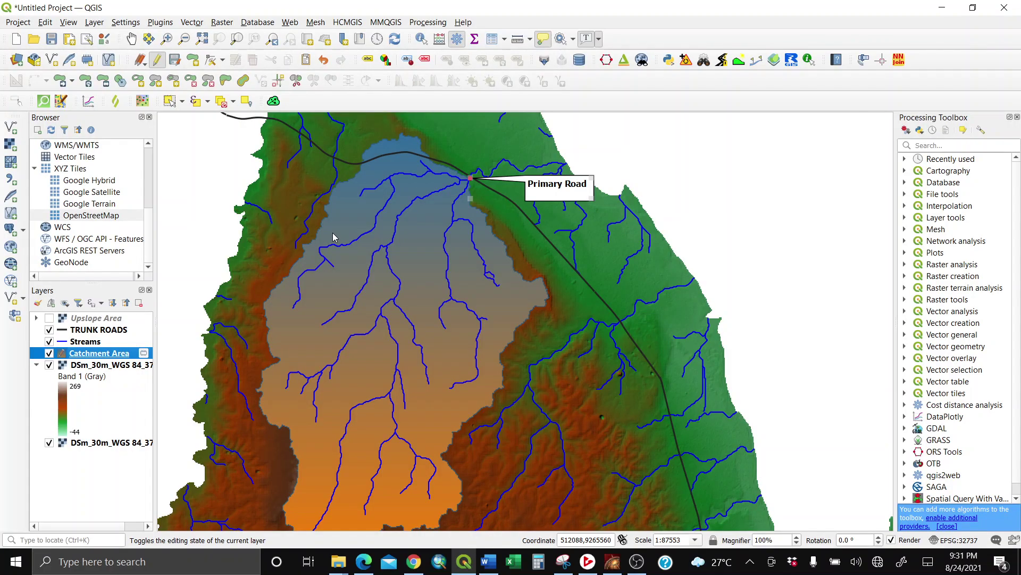
- Switch the Catchment Area layer's labels from No Labels to Single Labels showing Area(Km2)
key(F7)
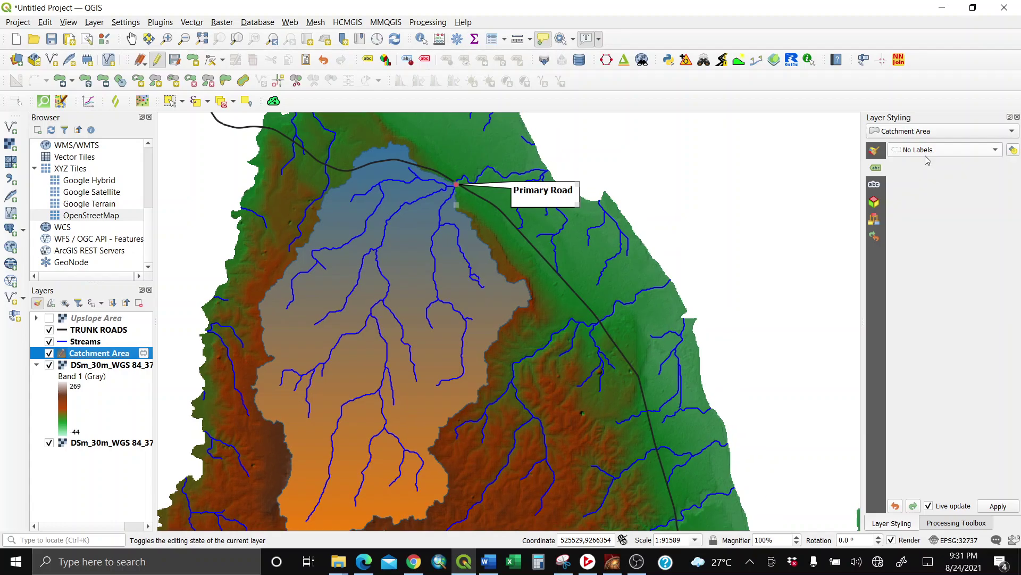
click(926, 154)
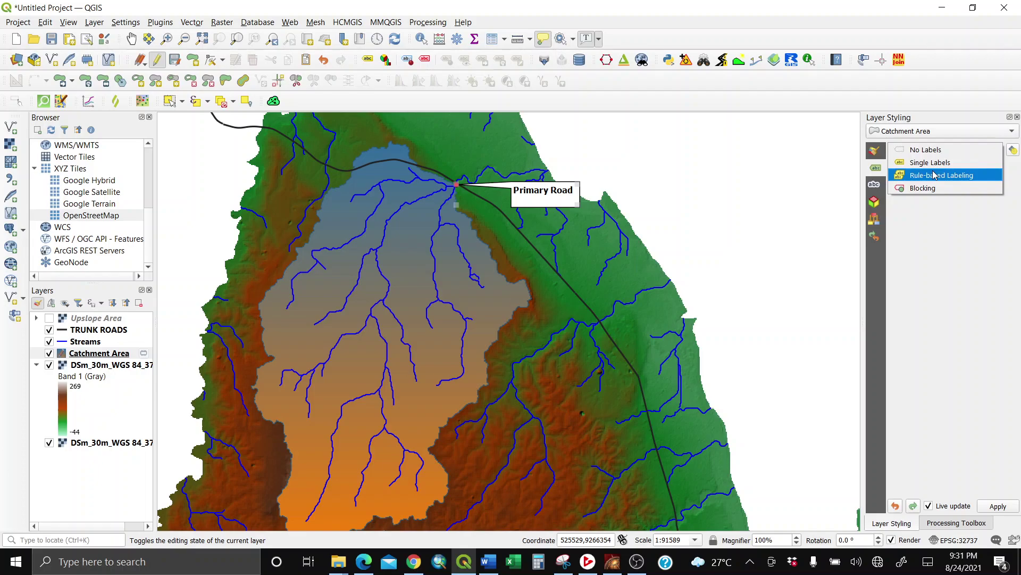
click(930, 163)
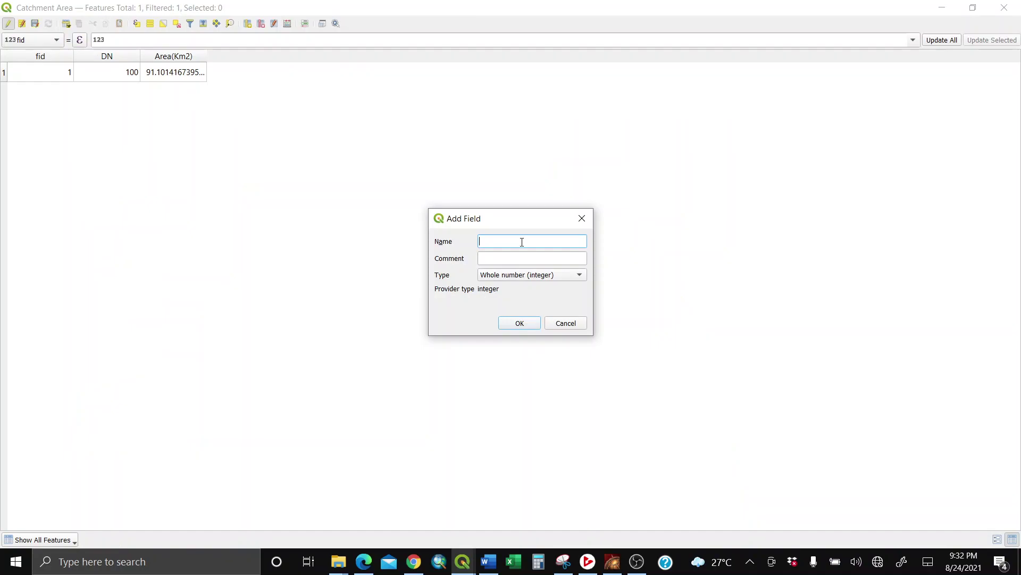
- Create a Text (string) field named Area(Km2)-Label with length 50
text(Area)
text((Km2)-Label)
click(547, 275)
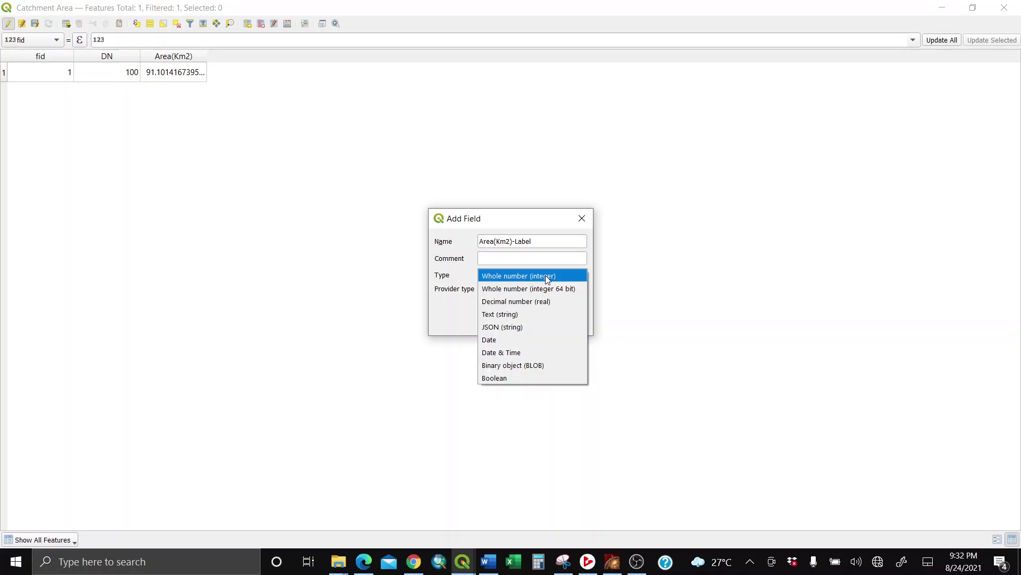
click(515, 315)
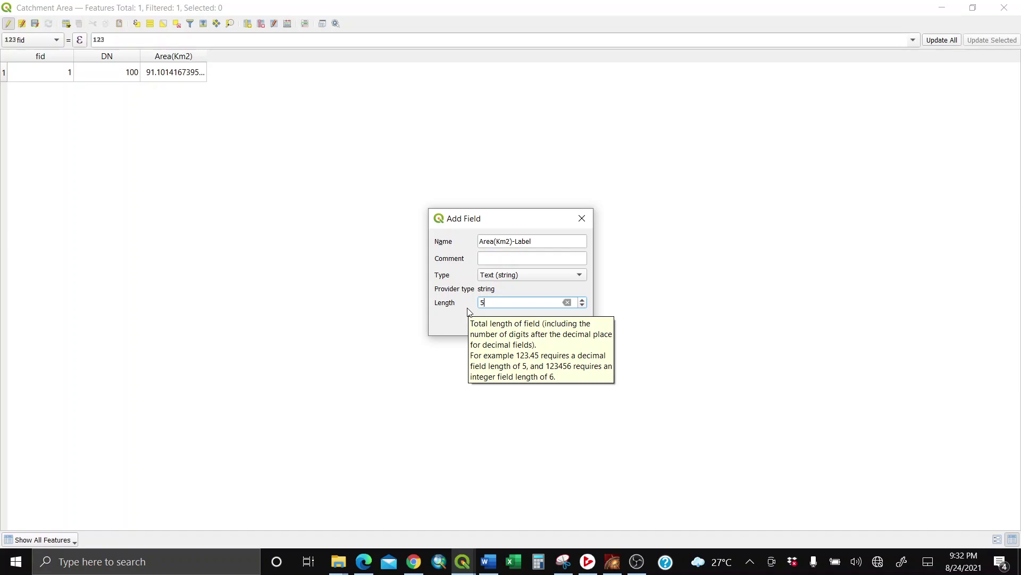
text(0)
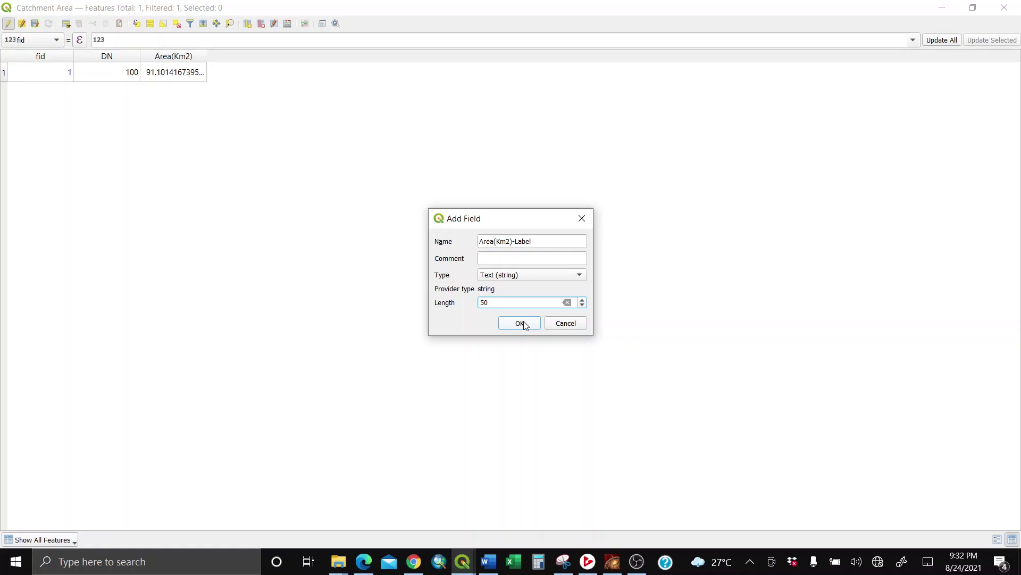
click(520, 324)
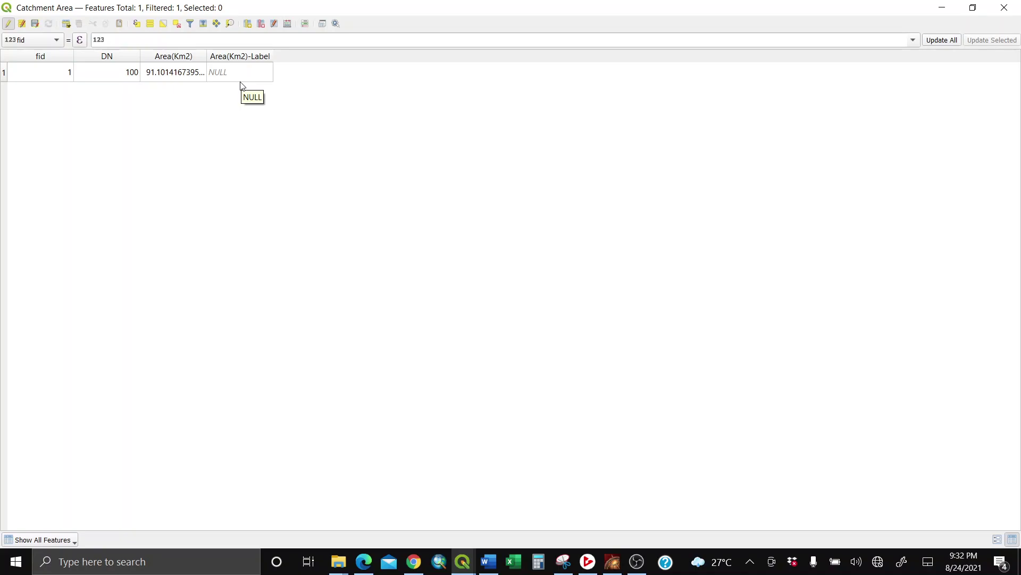
- Set the Field Calculator to update the existing Area(Km2)-Label field
key(ctrl+i)
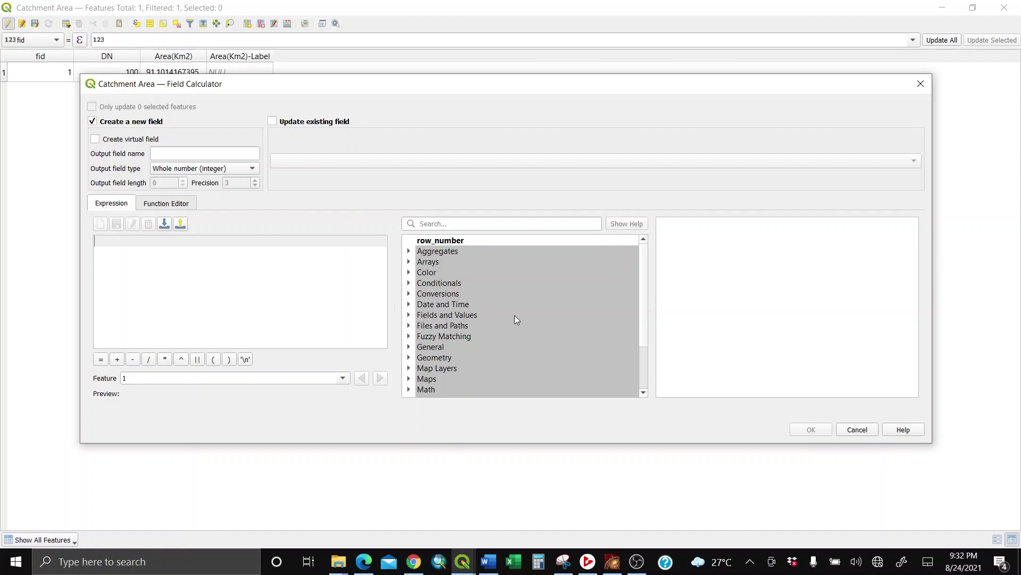
click(272, 121)
click(309, 161)
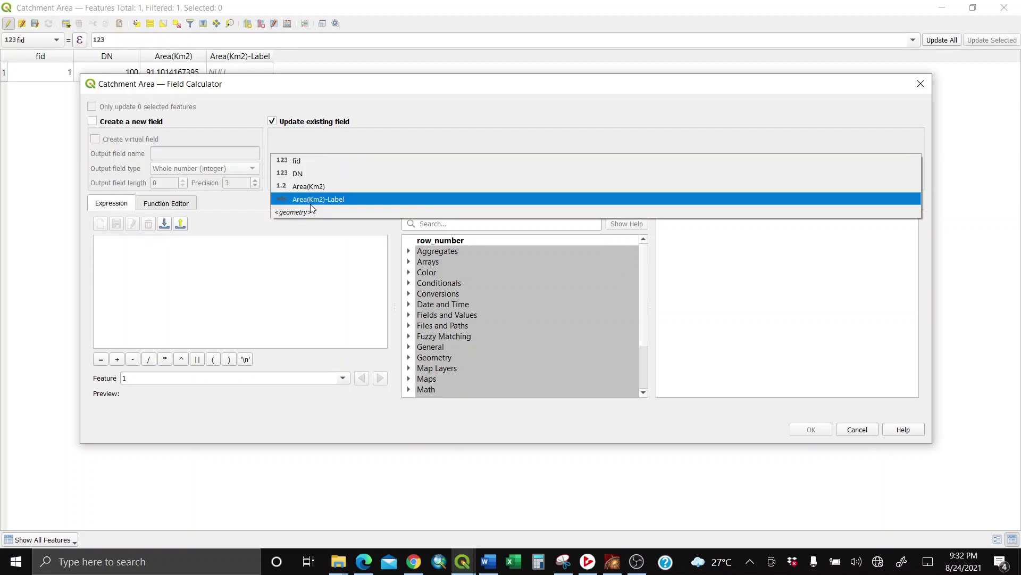
click(312, 204)
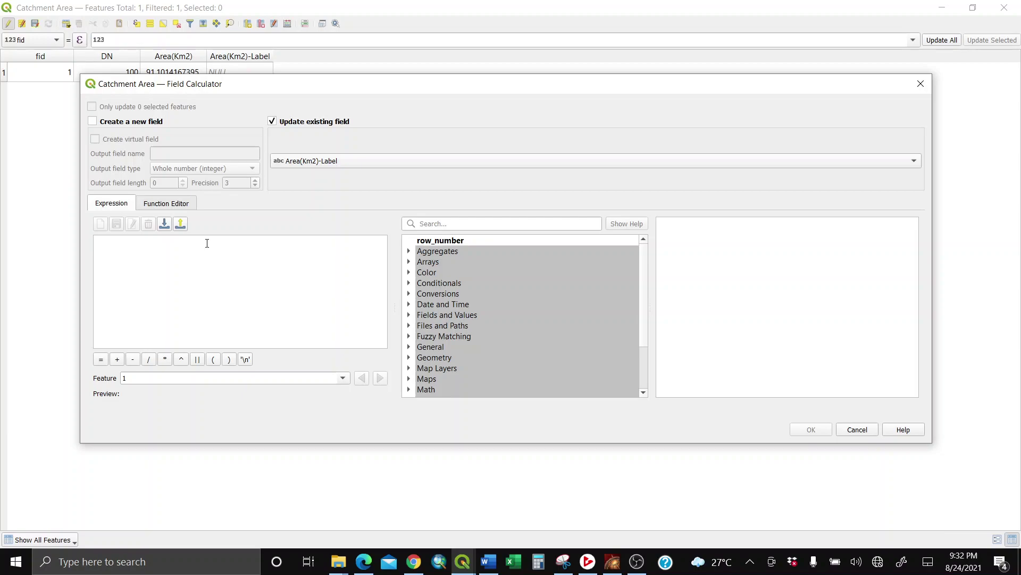
- Start the expression with the concat function from the String group
scroll(435, 330, down, 3)
click(429, 336)
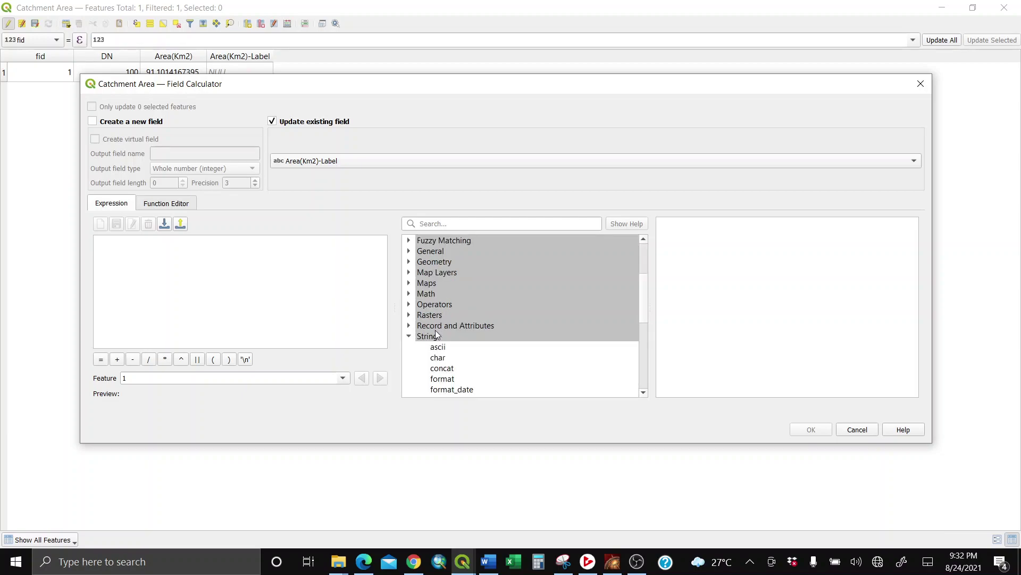
double_click(442, 368)
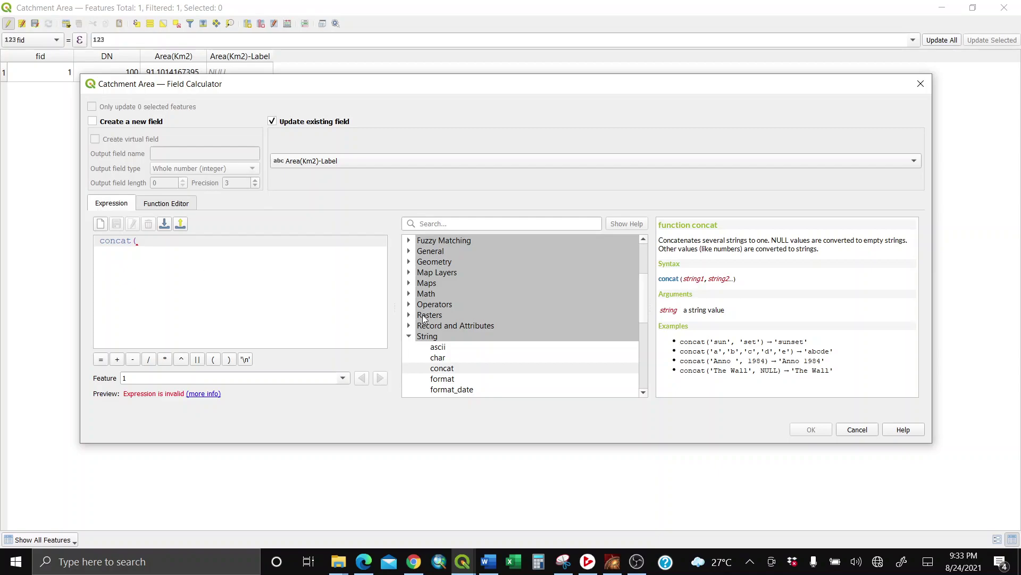
click(410, 336)
click(180, 243)
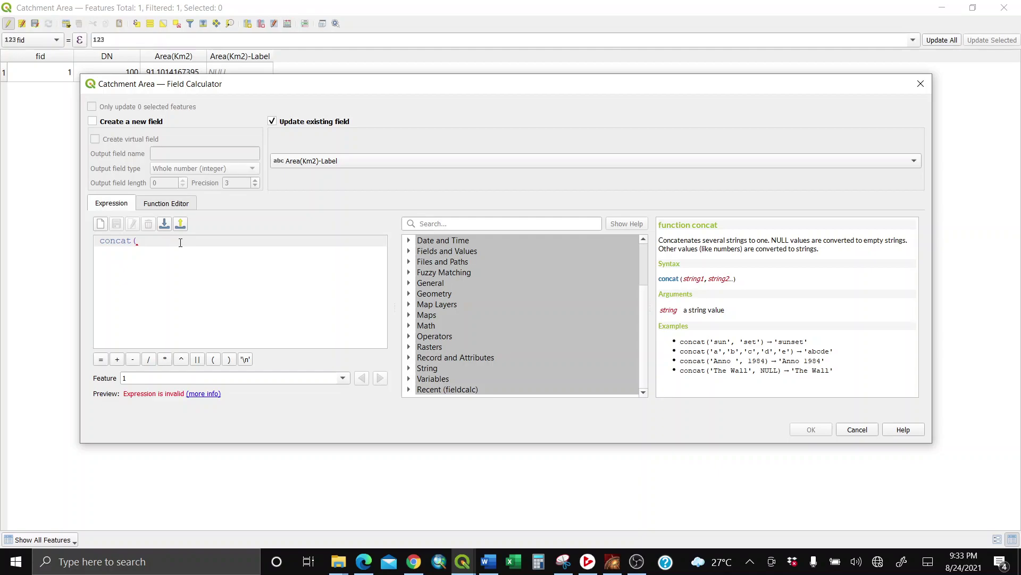
- Complete concat( "Area(Km2)",'Km ^2'), run it, and widen the label column
text("Area)
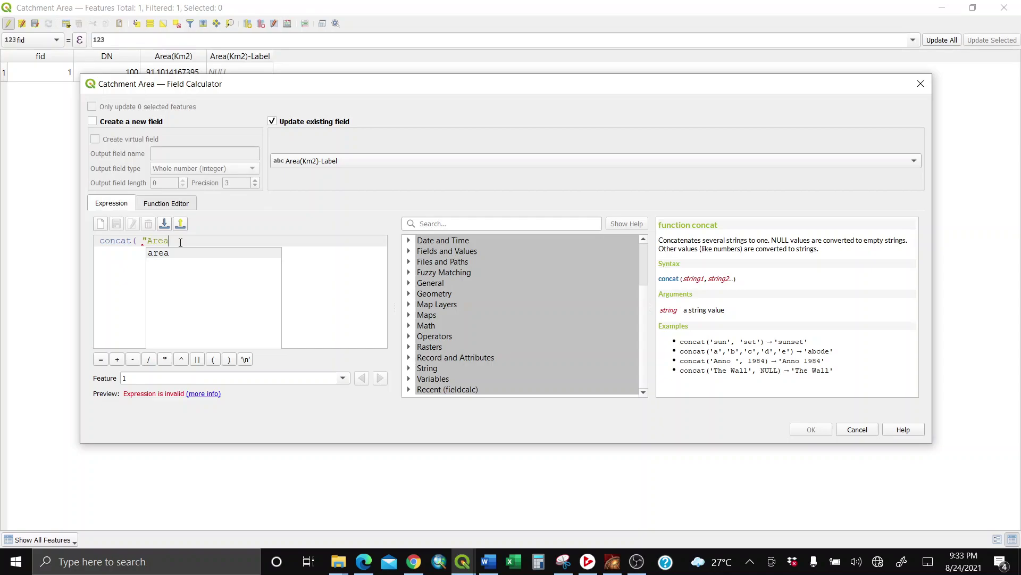
text((Km)
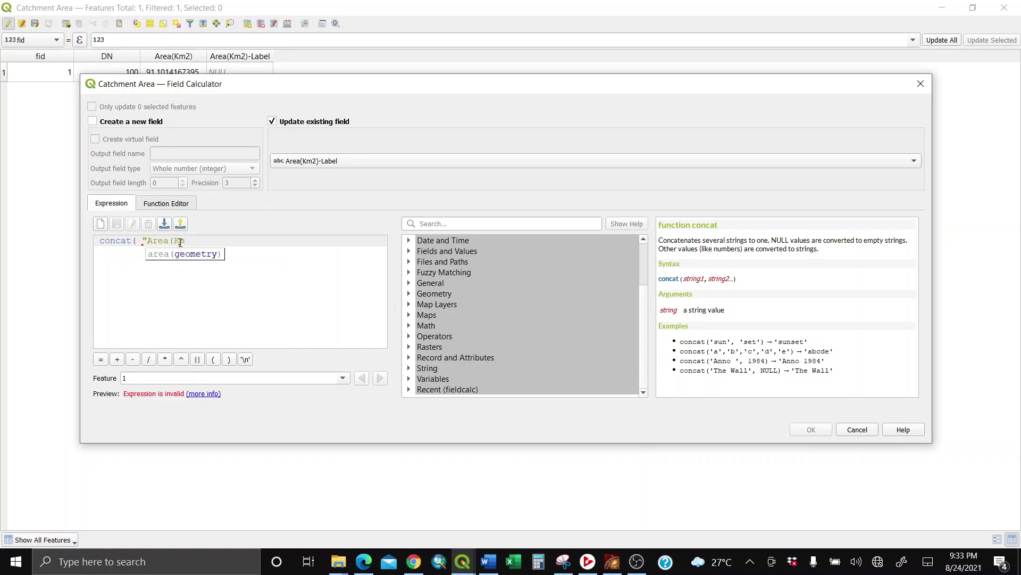
text(2)",)
text(Km 2)
key(BackSpace)
text(^2)
text())
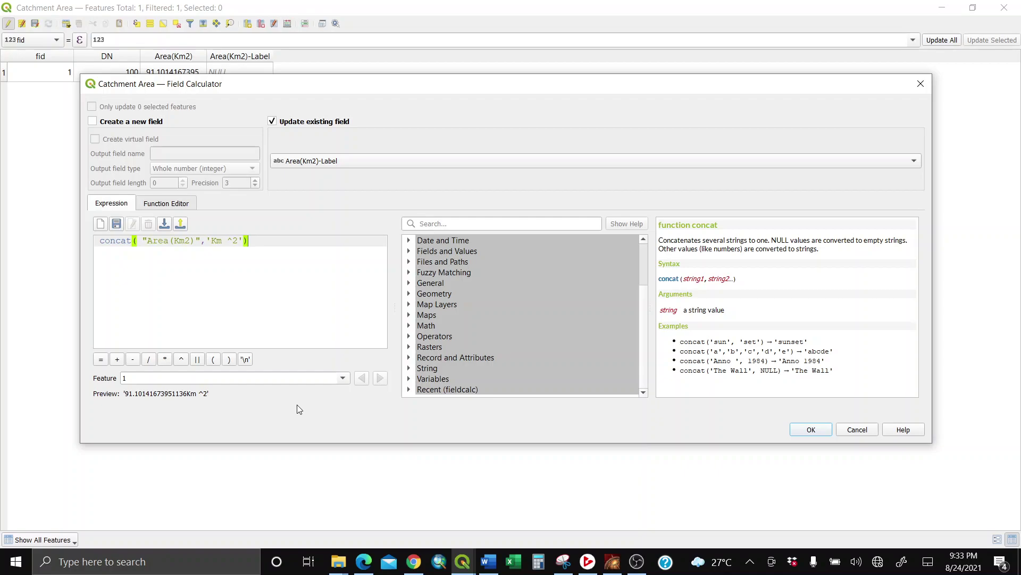
click(807, 433)
double_click(274, 56)
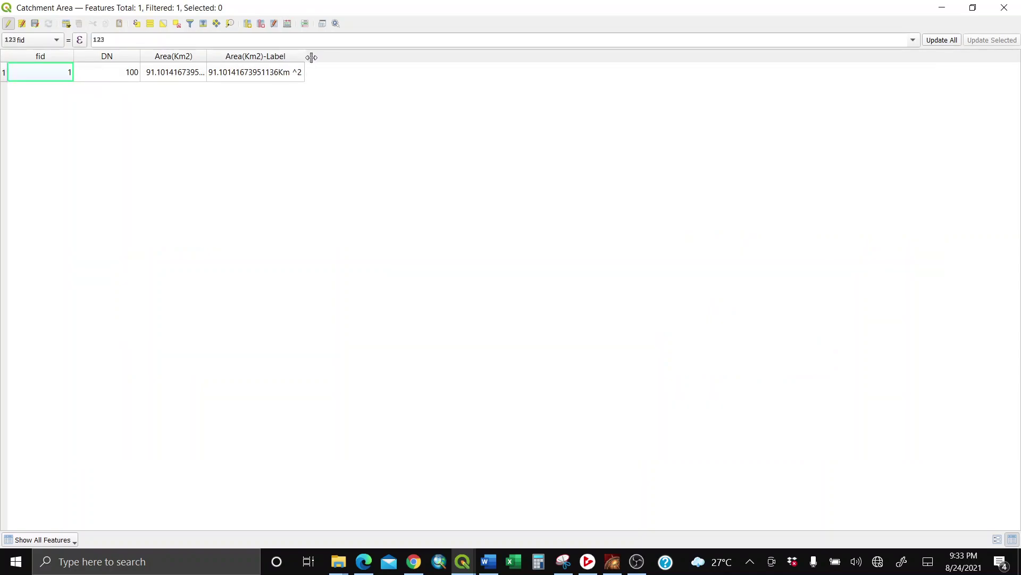
- Close the attribute table and set the label Value to Area(Km2)-Label
drag(311, 57, 338, 57)
click(1003, 8)
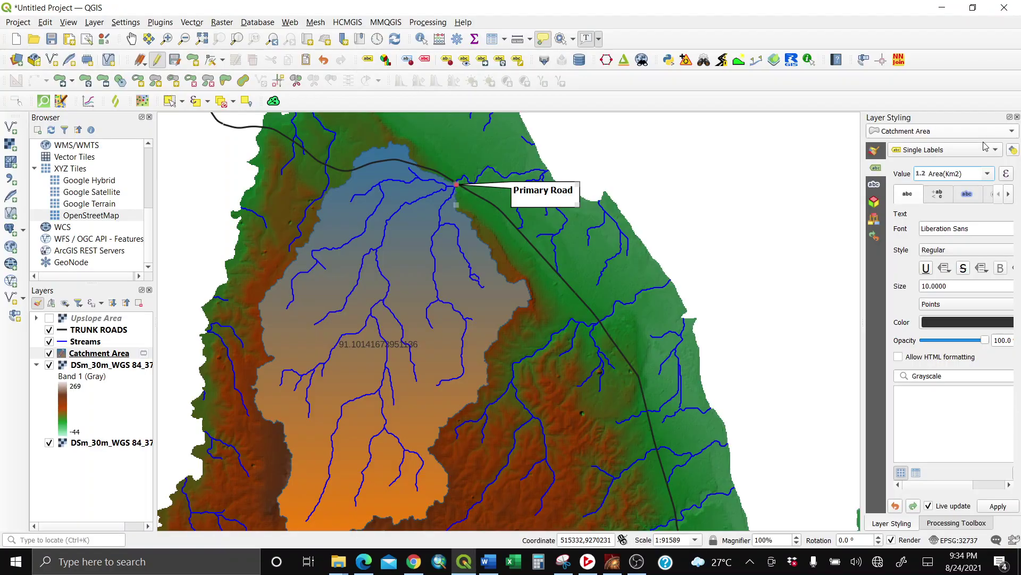
click(989, 174)
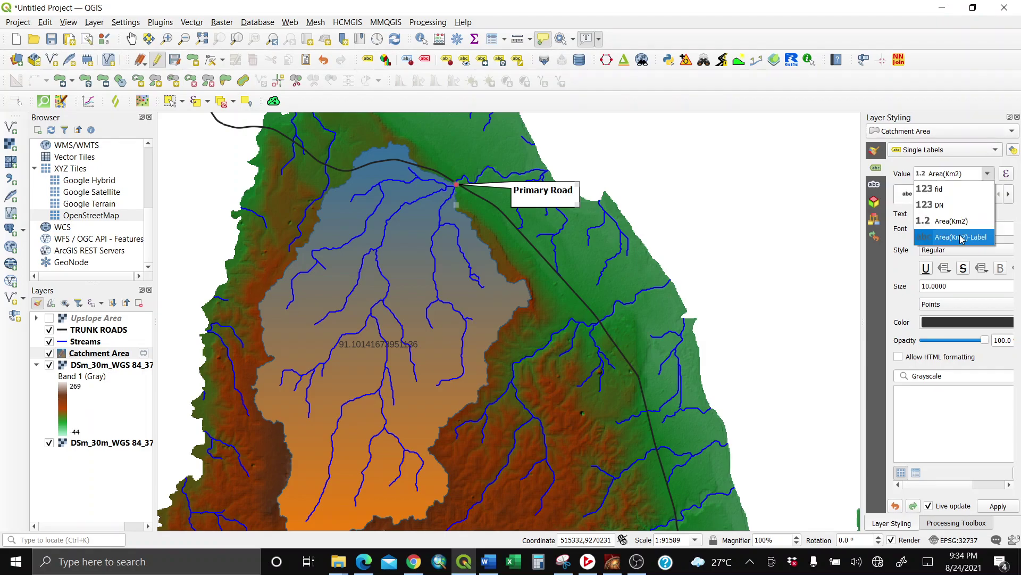
click(958, 235)
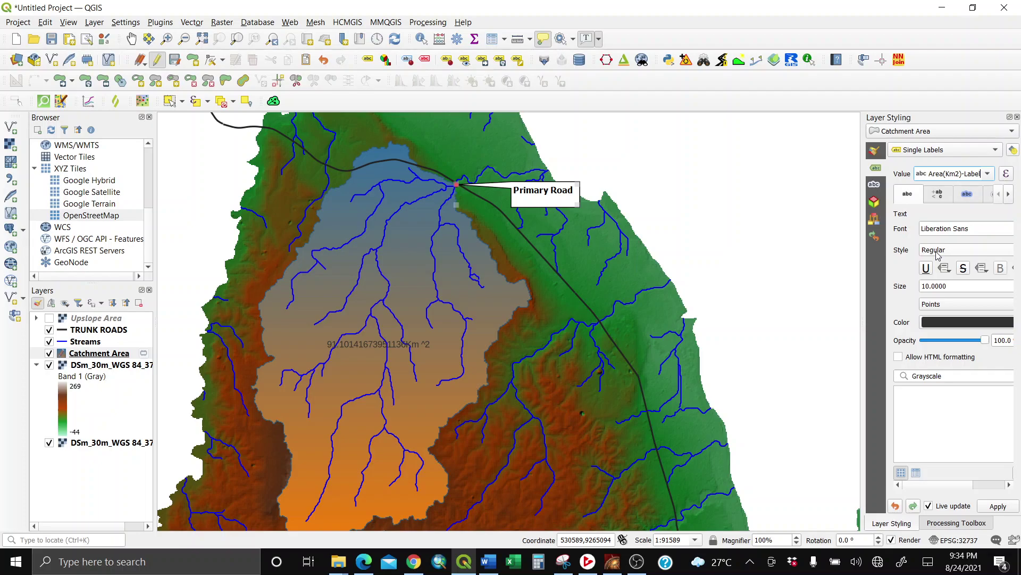
- Look through the Mask and Formatting label settings, ending back on the Text options
click(875, 183)
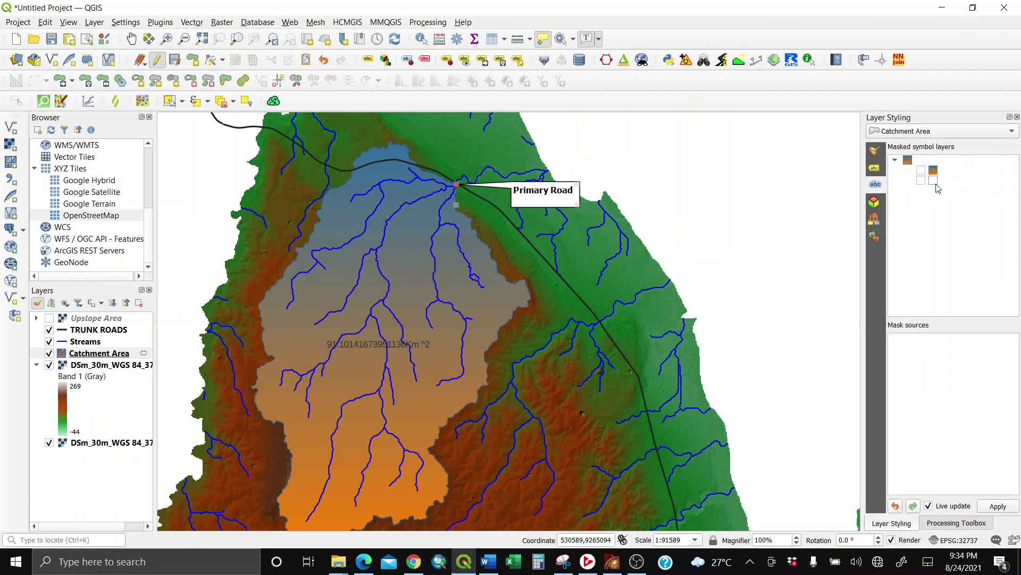
click(875, 169)
click(968, 196)
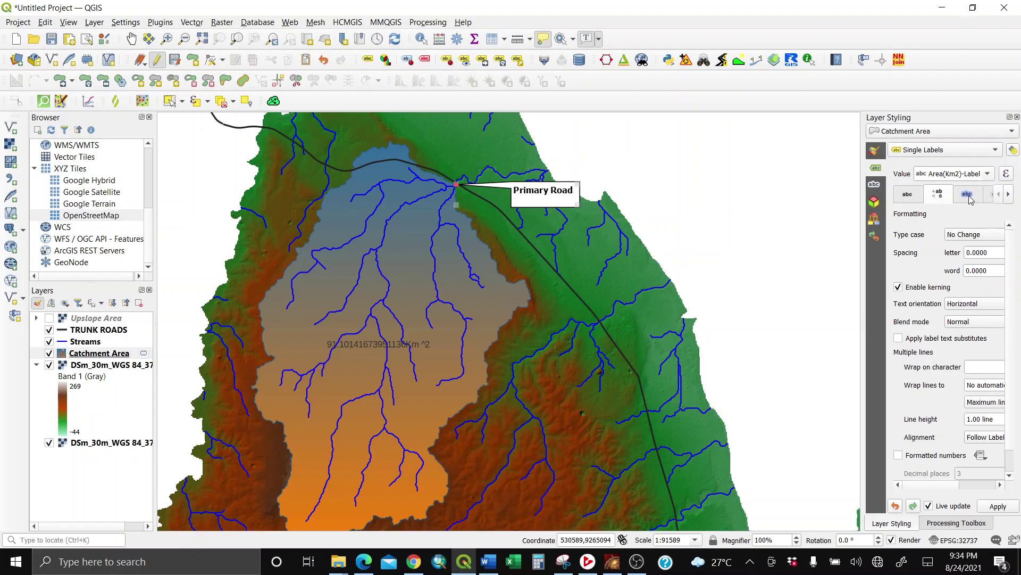
click(908, 196)
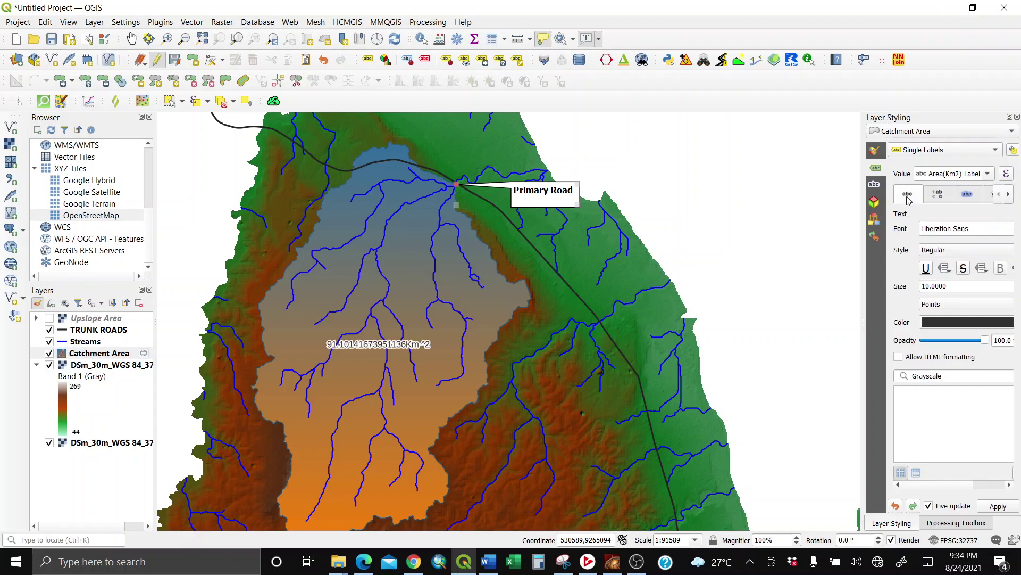
- Set the label text size to 15 and check the larger label on the map
triple_click(975, 286)
text(15)
scroll(351, 224, up, 1)
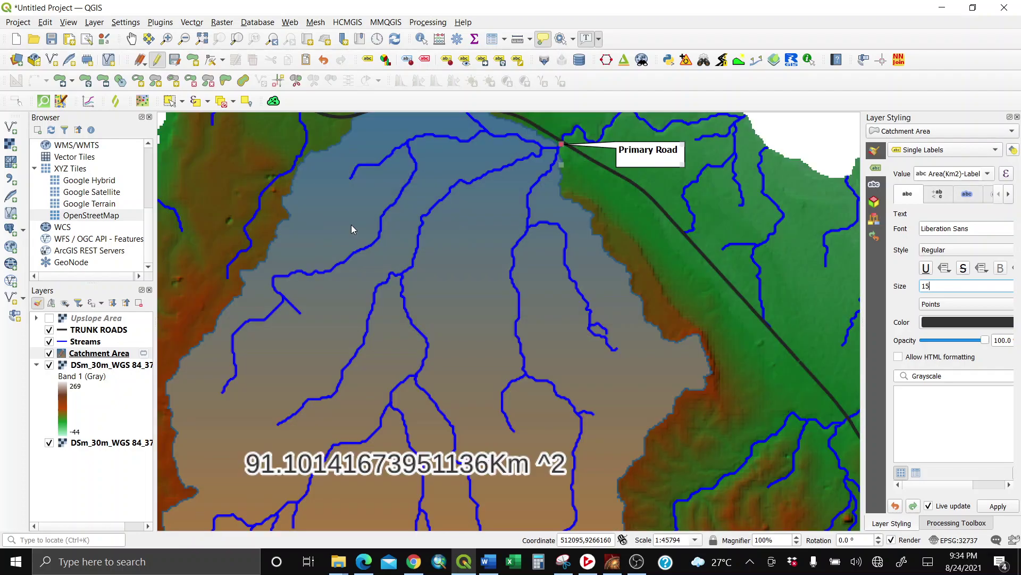
scroll(351, 224, down, 1)
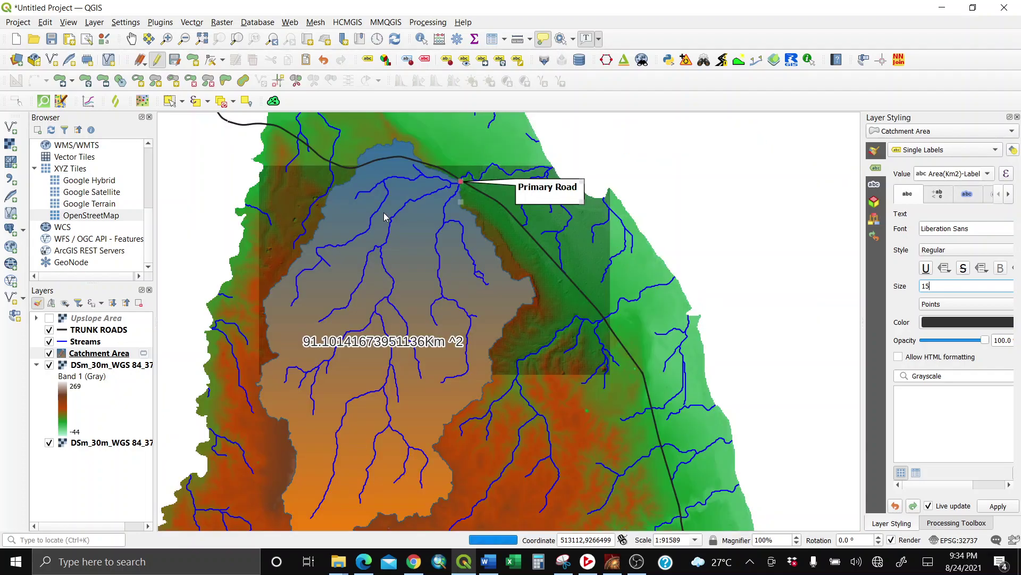